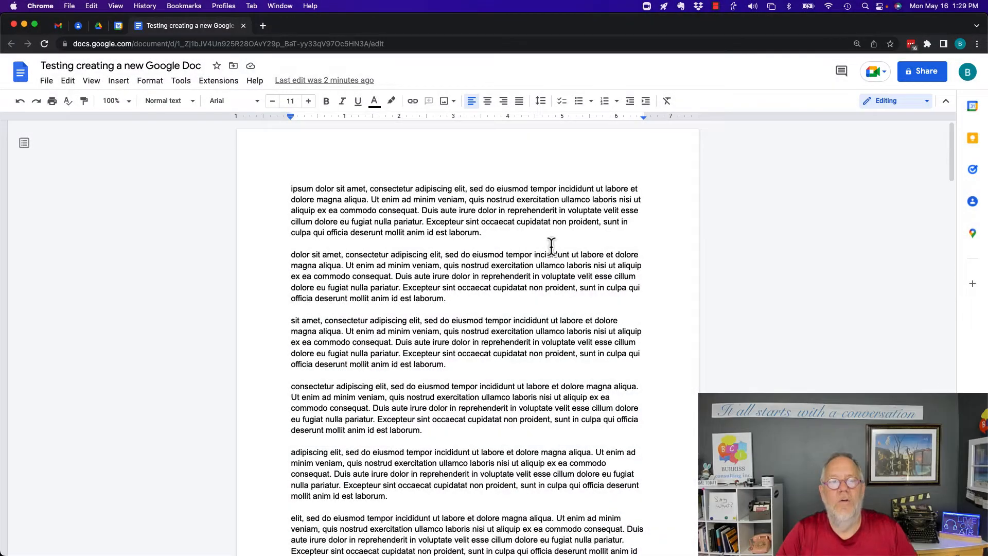
Step: Look through all pages of the document from beginning to end
scroll(497, 280, "down", 20)
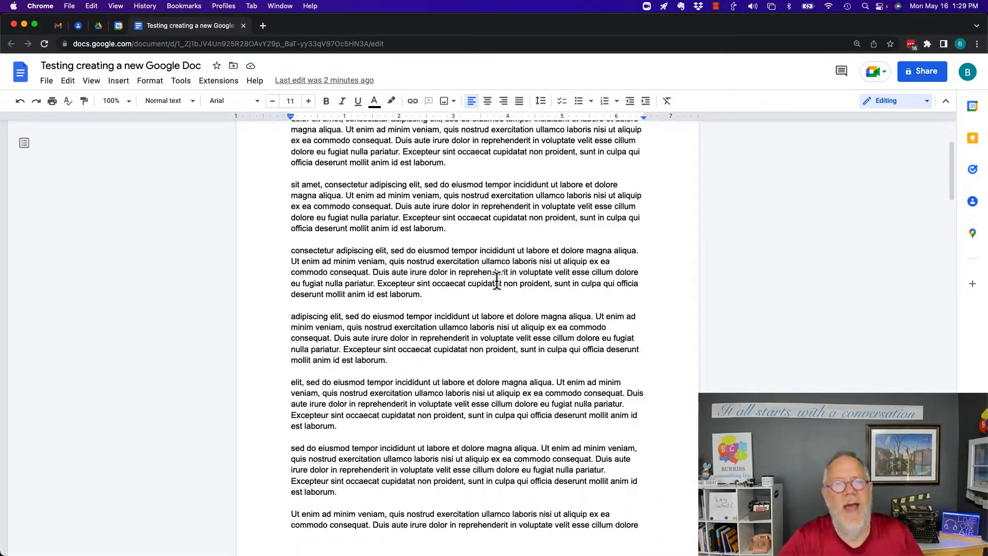
scroll(497, 280, "down", 20)
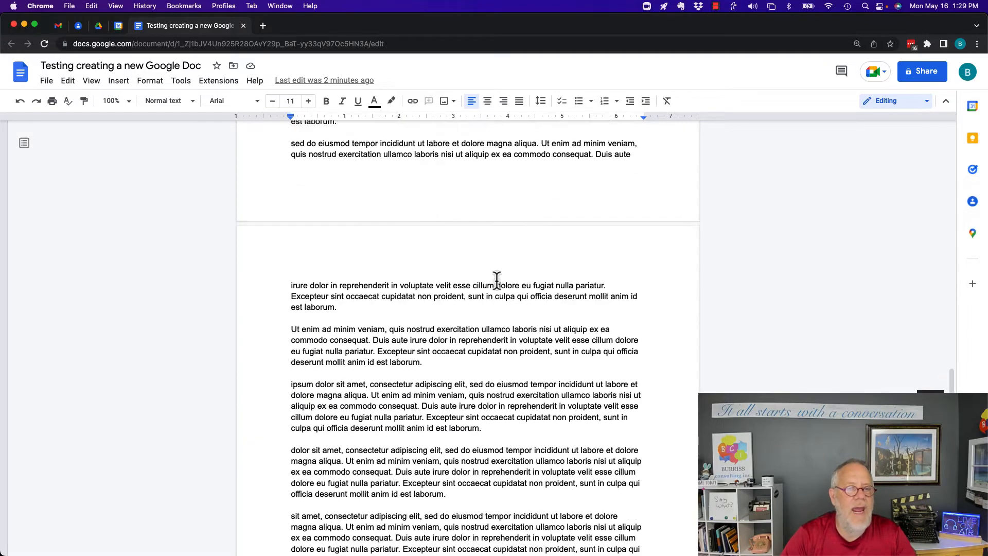
scroll(496, 281, "down", 15)
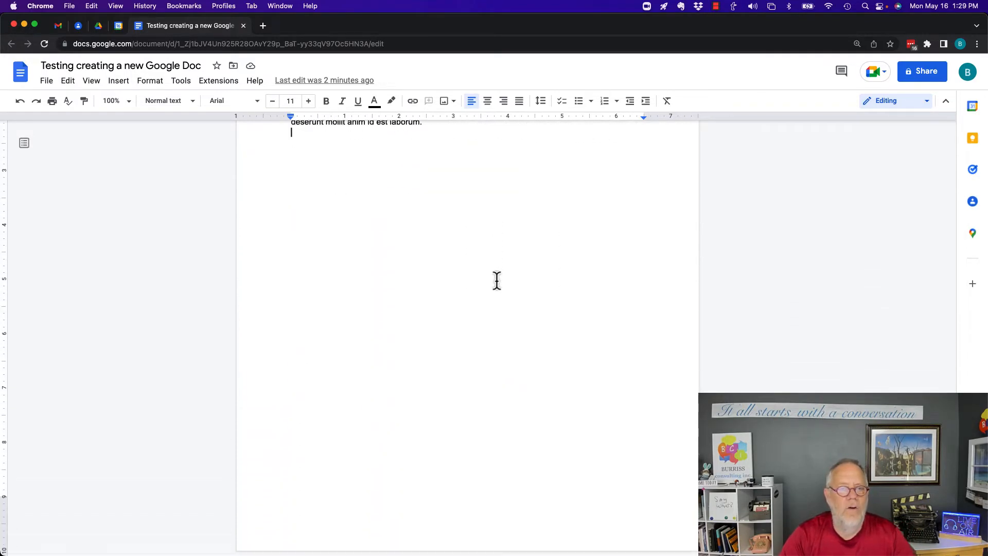
scroll(497, 280, "up", 15)
scroll(497, 280, "up", 20)
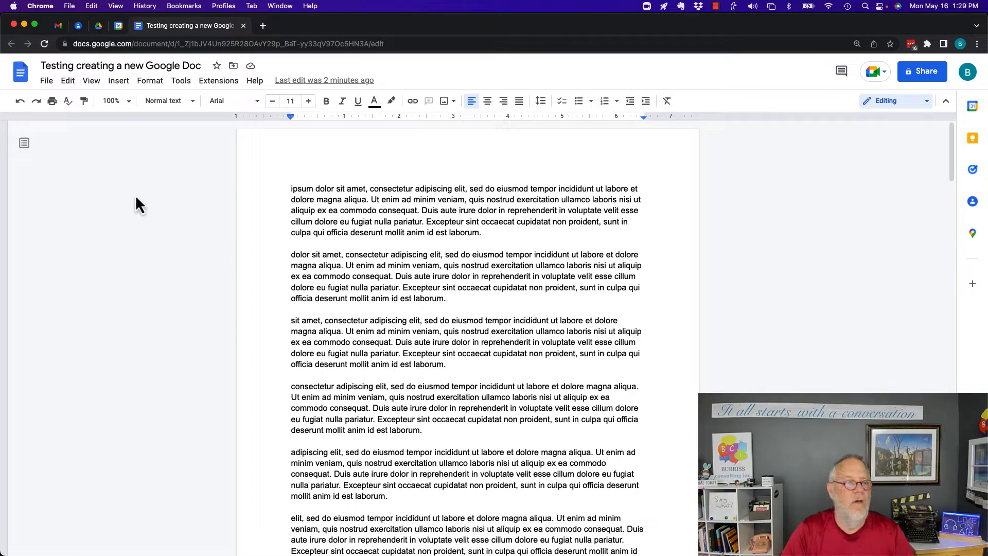
Step: Add page numbers in the footer, starting at 1 and not shown on the first page
left_click(118, 86)
mouse_move(170, 366)
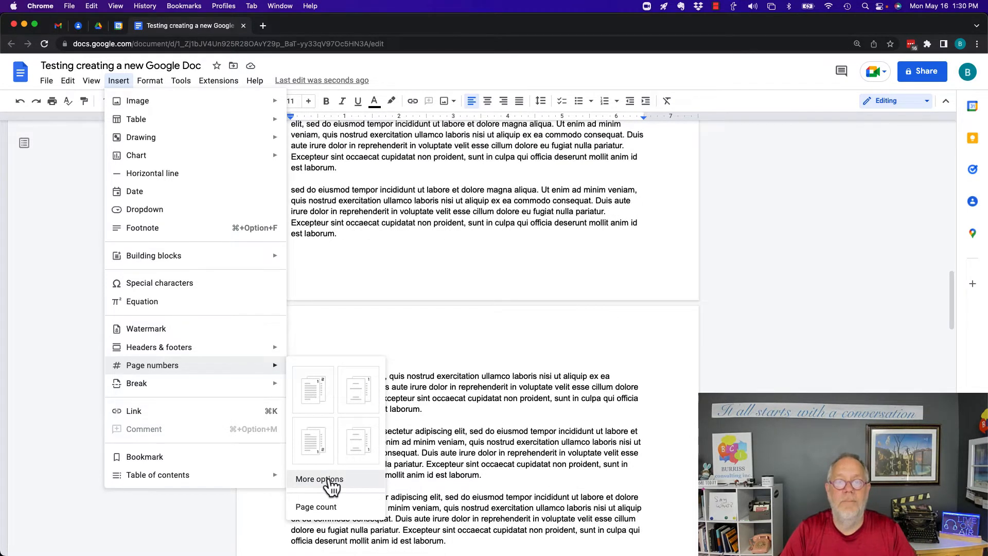
left_click(330, 478)
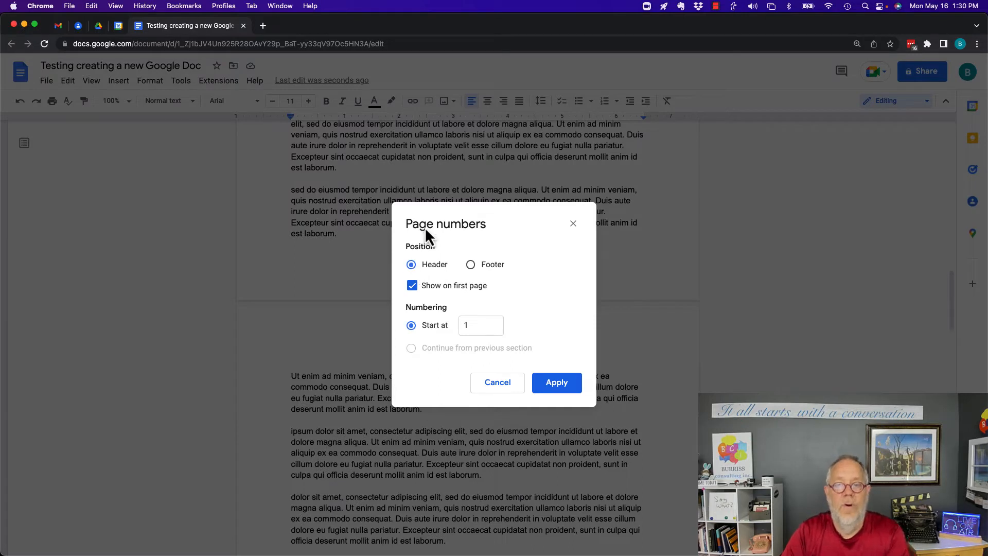
left_click(469, 265)
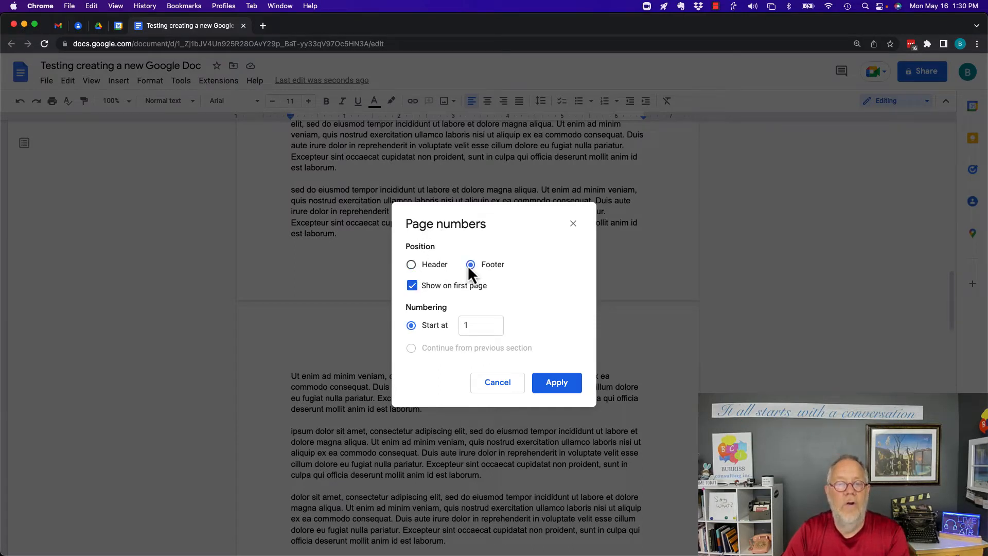
left_click(412, 286)
left_click(413, 285)
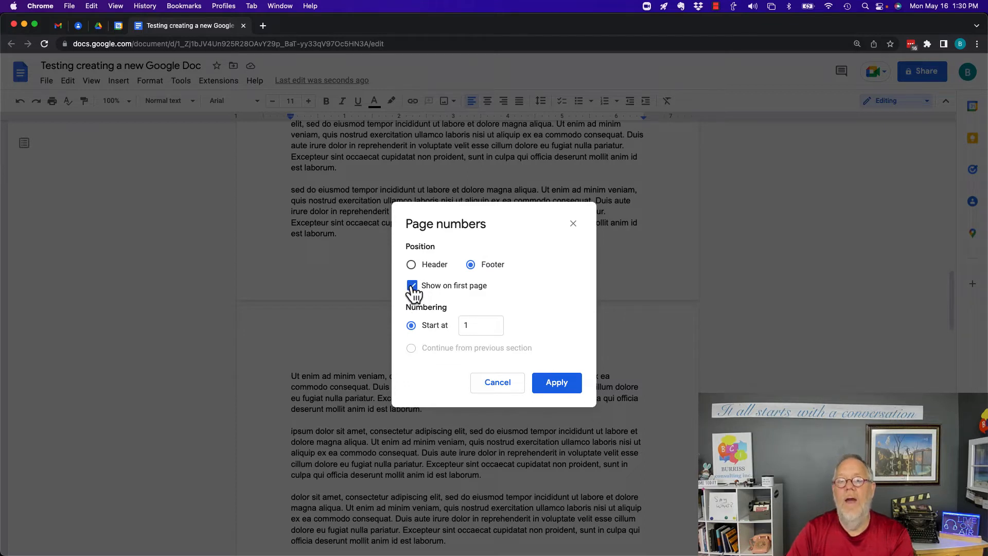
left_click(413, 285)
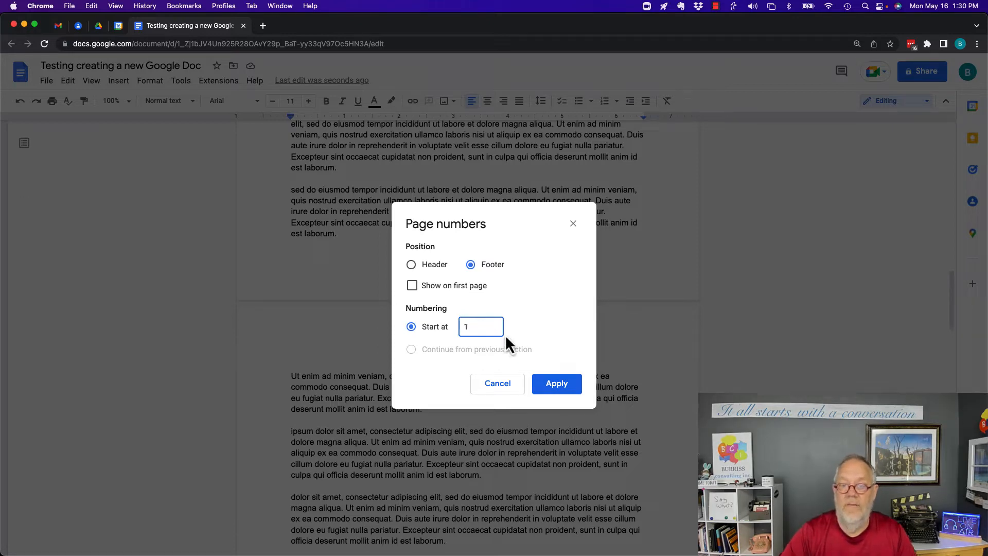
left_click(558, 385)
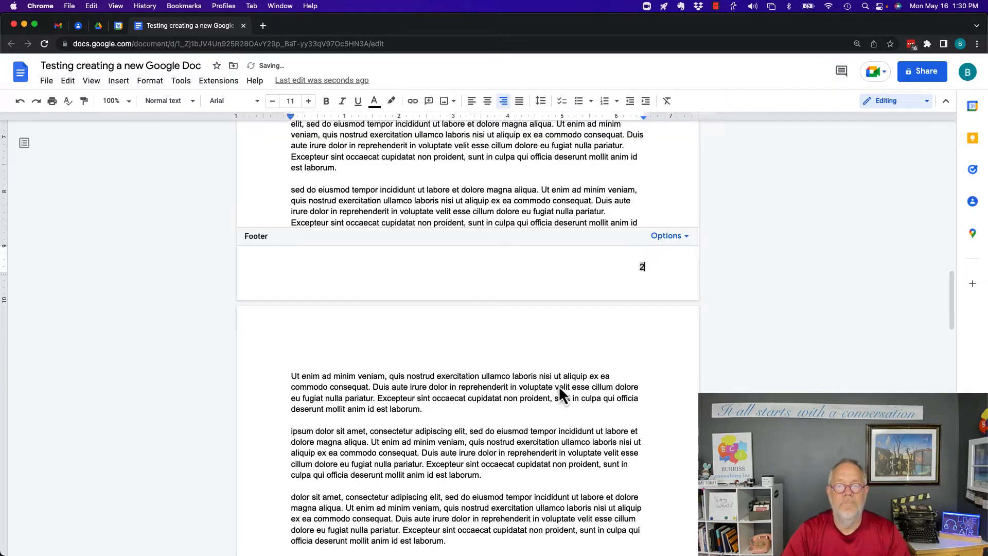
Step: Add the label "Page #: " in front of the page number in the footer of page 2
scroll(613, 252, "up", 15)
scroll(614, 252, "down", 8)
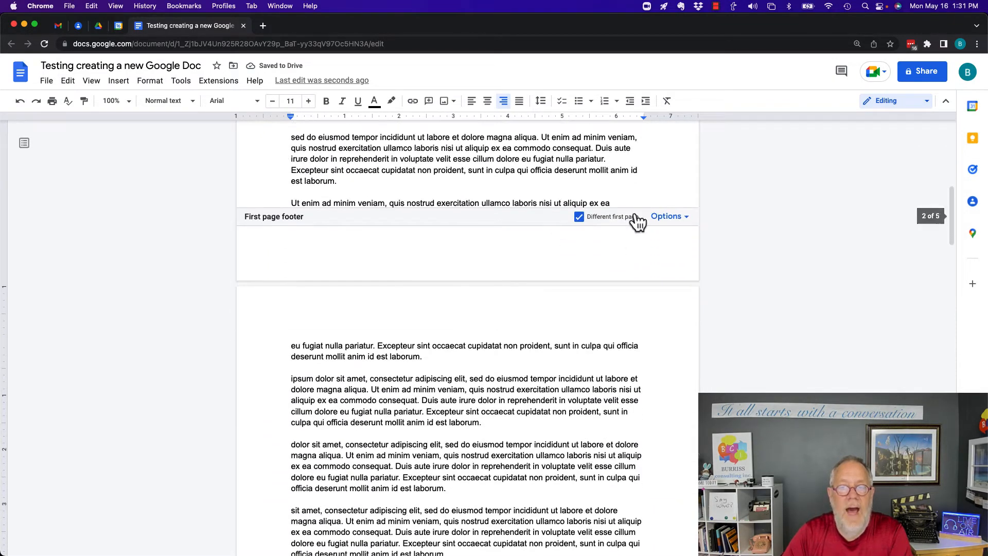
scroll(643, 256, "down", 3)
scroll(643, 258, "down", 10)
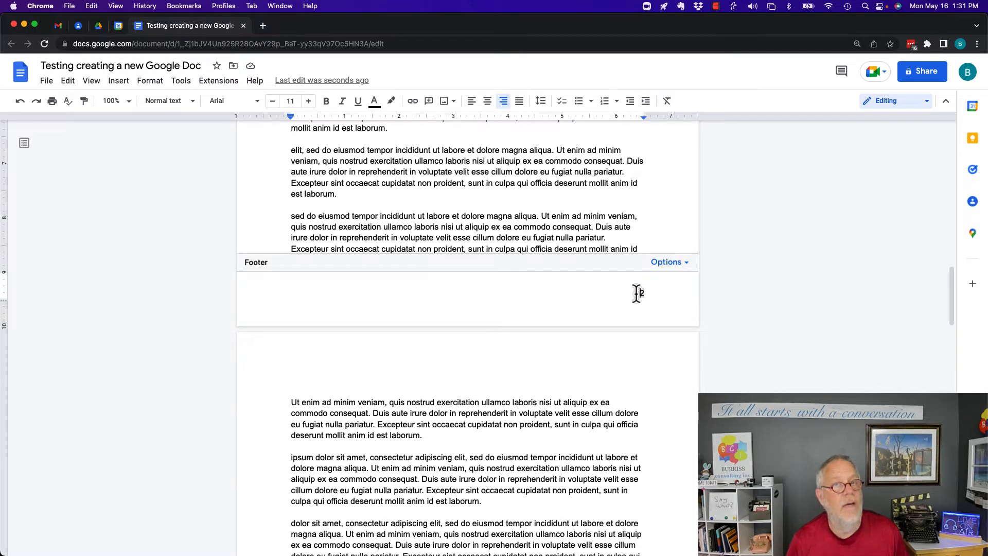
double_click(640, 293)
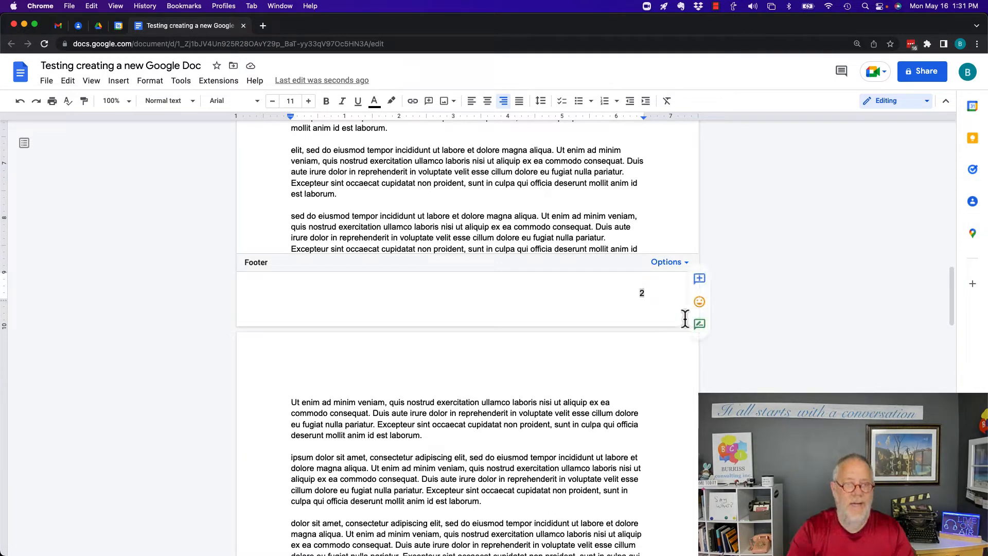
left_click(638, 292)
type("Page")
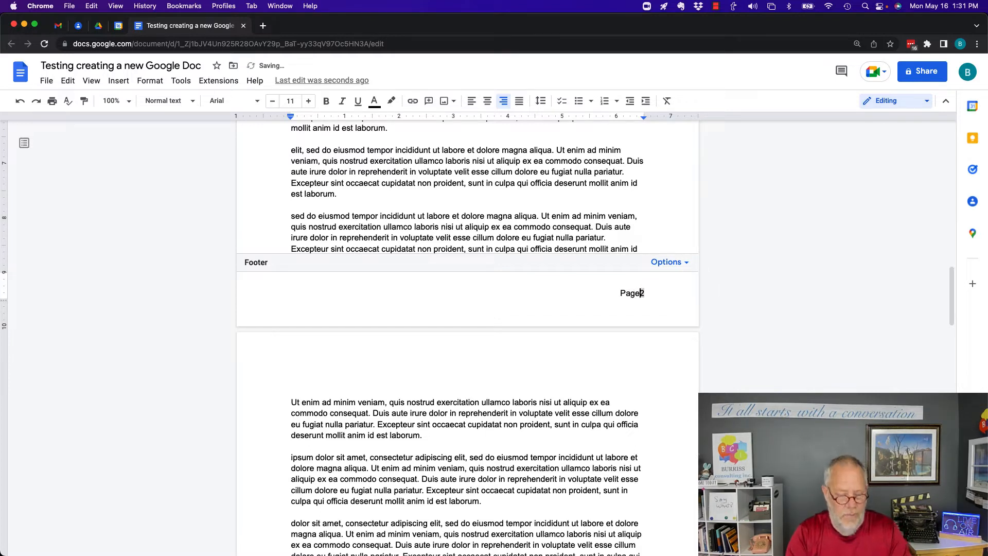
type(" #")
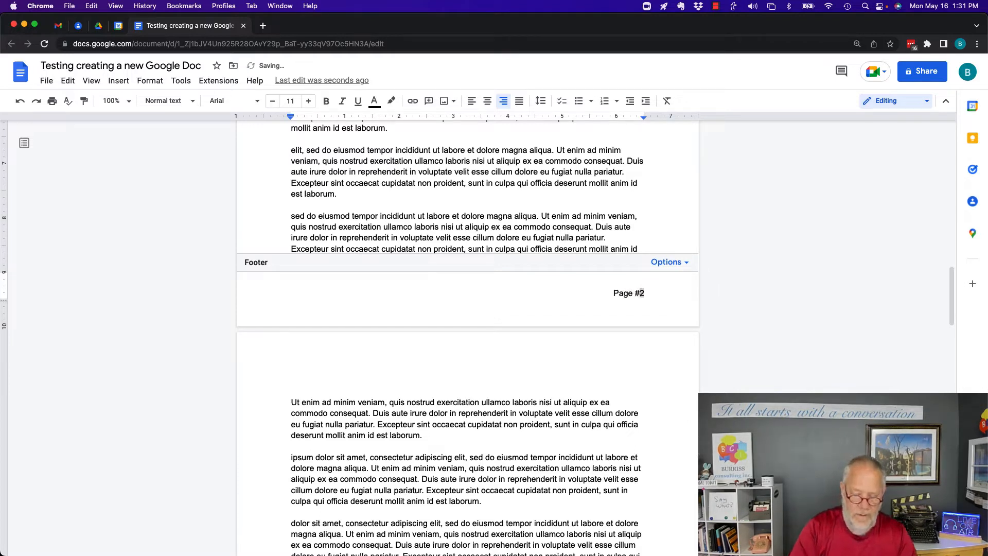
type(":")
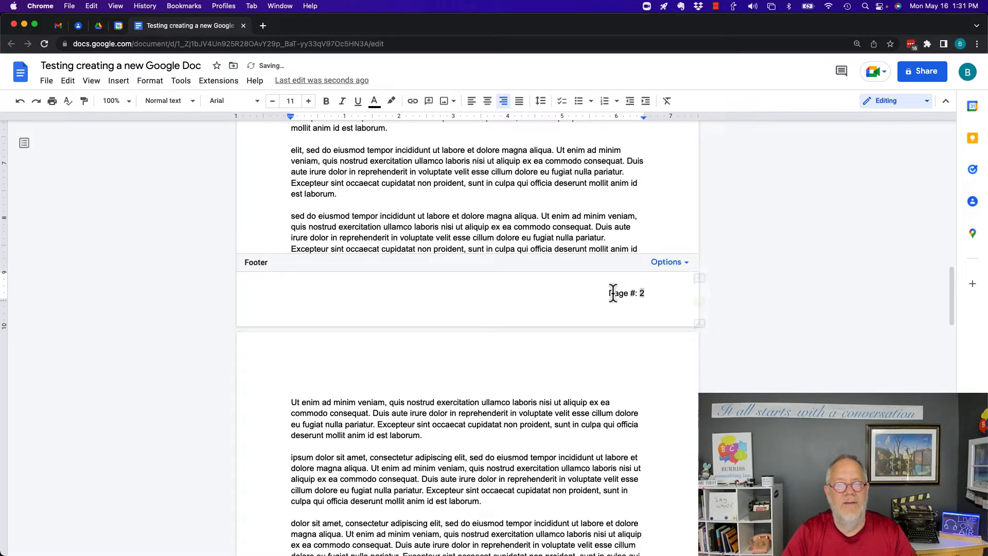
Step: Set the whole footer page-number line to font size 7 and center it
left_click_drag(607, 293, 665, 295)
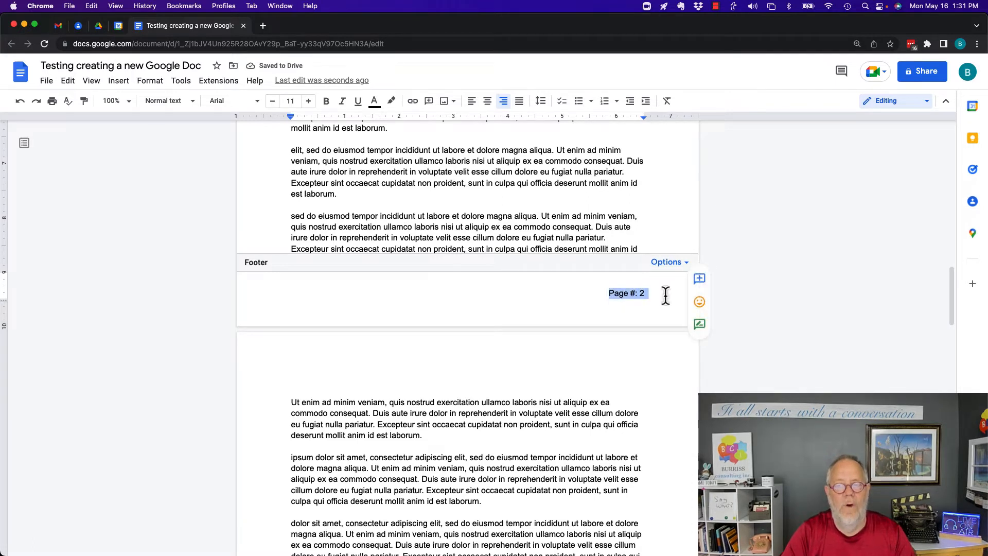
left_click(272, 101)
left_click(272, 101)
left_click(272, 101)
left_click(272, 100)
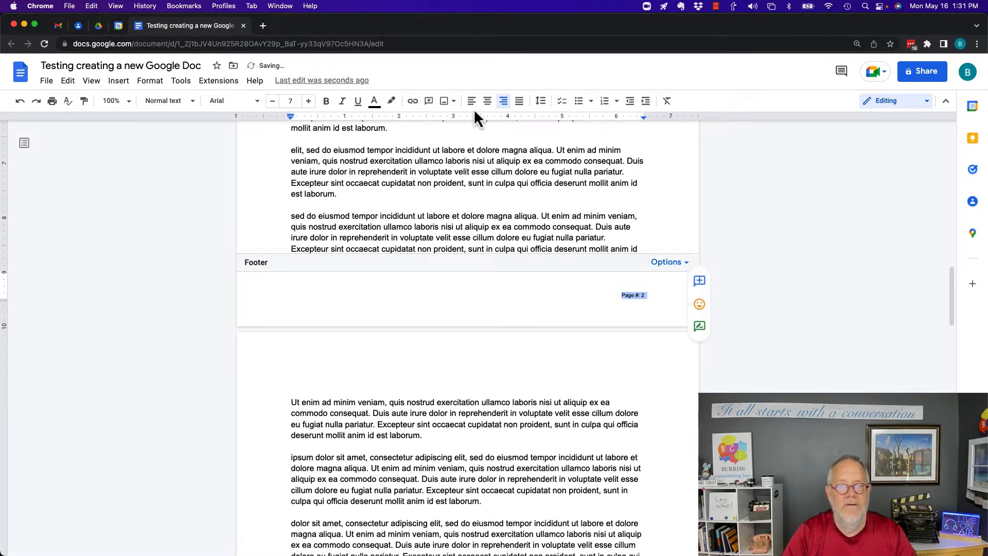
left_click(487, 102)
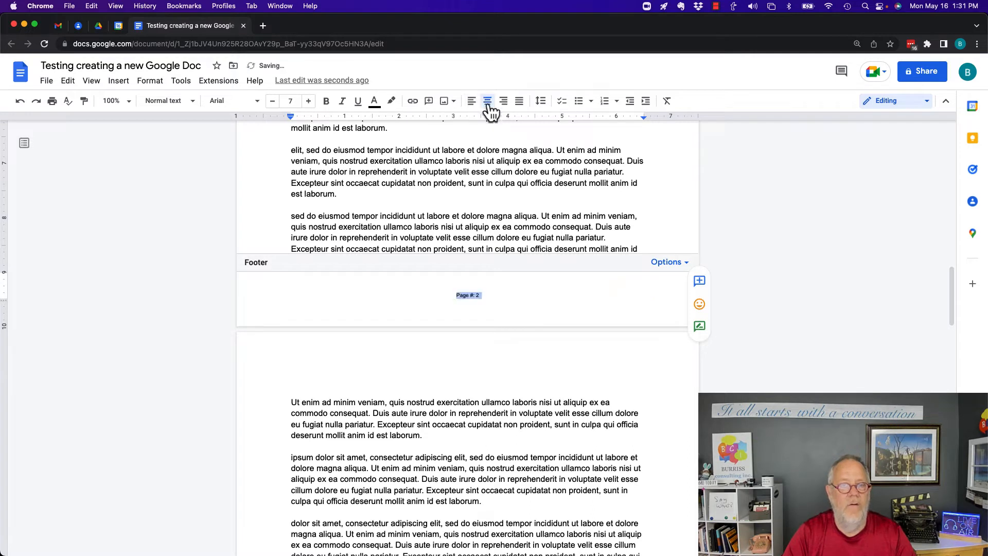
left_click(515, 194)
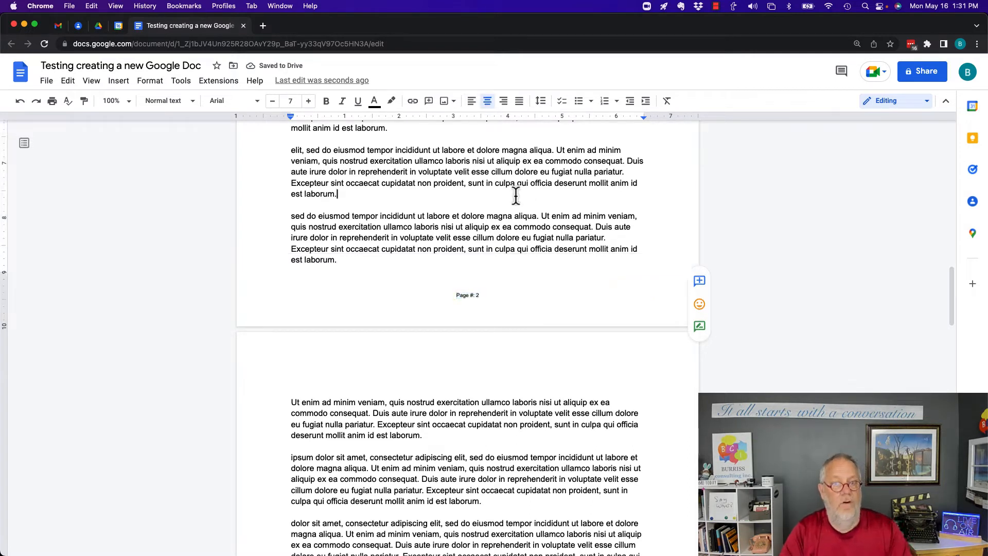
Step: Delete the colon after "Page #" in the footer and return to the body text
double_click(465, 297)
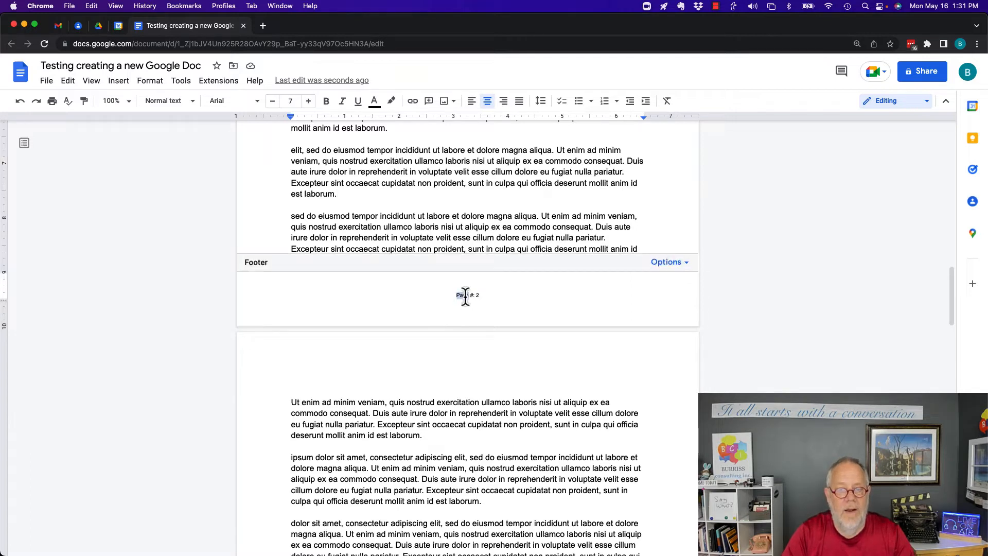
key("End")
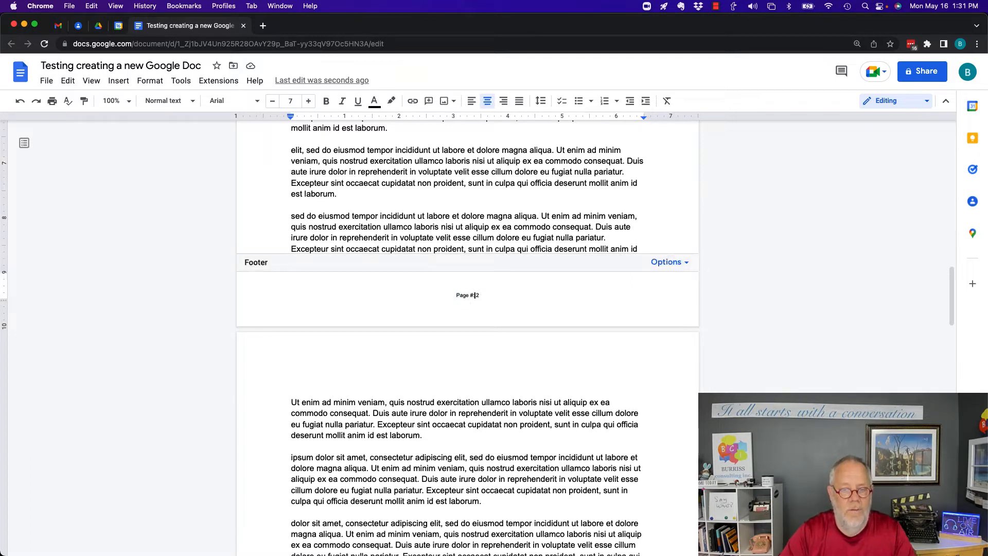
key("BackSpace")
left_click(502, 195)
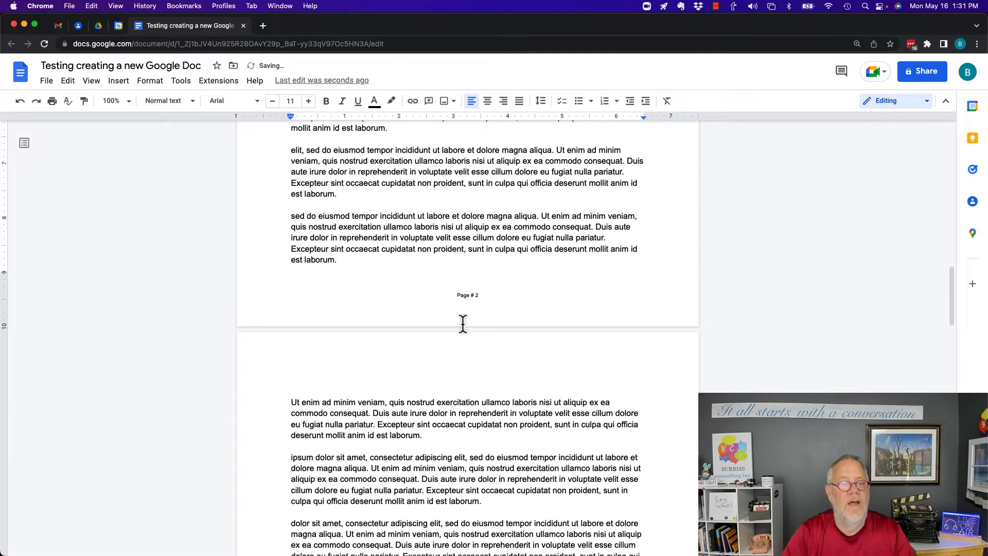
Step: Check the page-number footers on the remaining pages through the end of the document
scroll(488, 391, "down", 2)
scroll(487, 391, "down", 10)
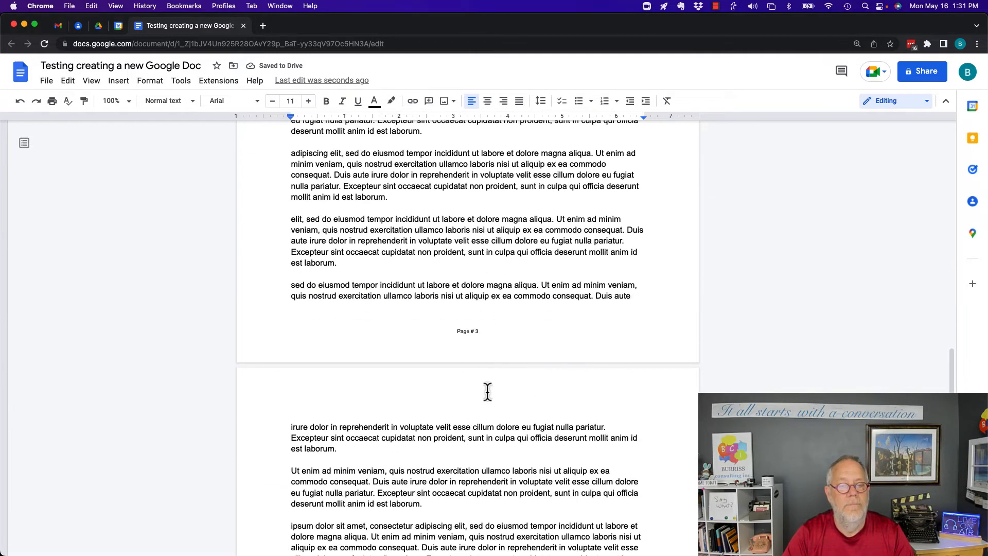
scroll(492, 335, "down", 12)
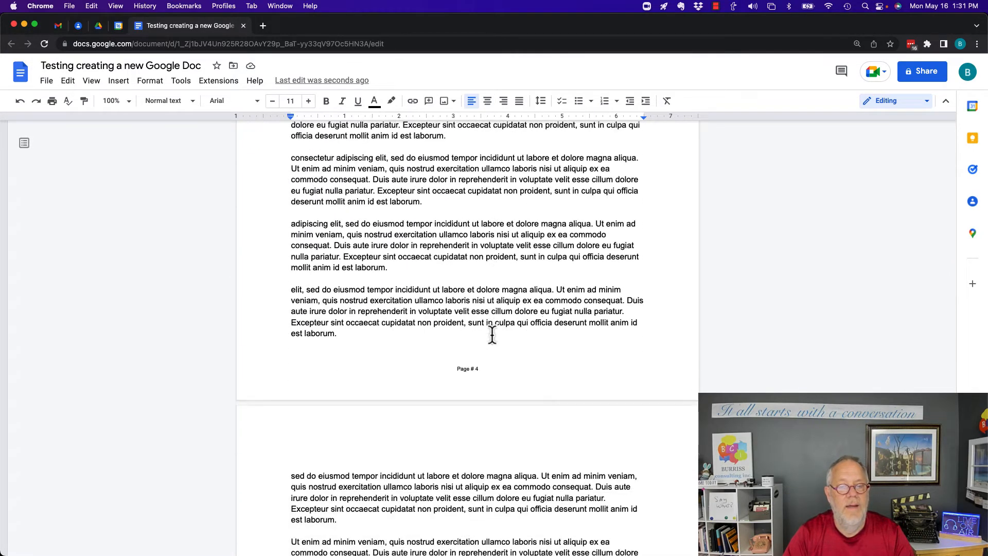
scroll(508, 307, "down", 12)
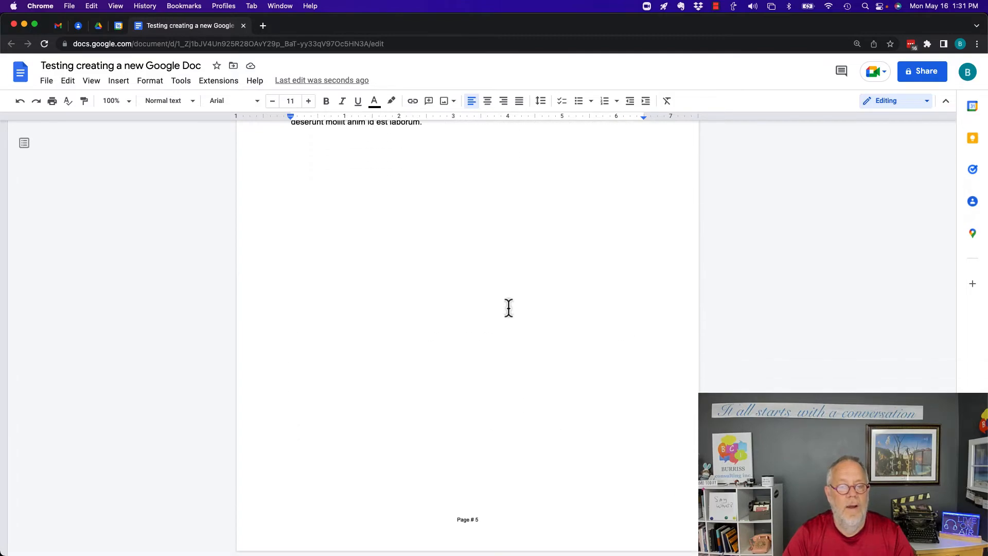
scroll(509, 308, "up", 20)
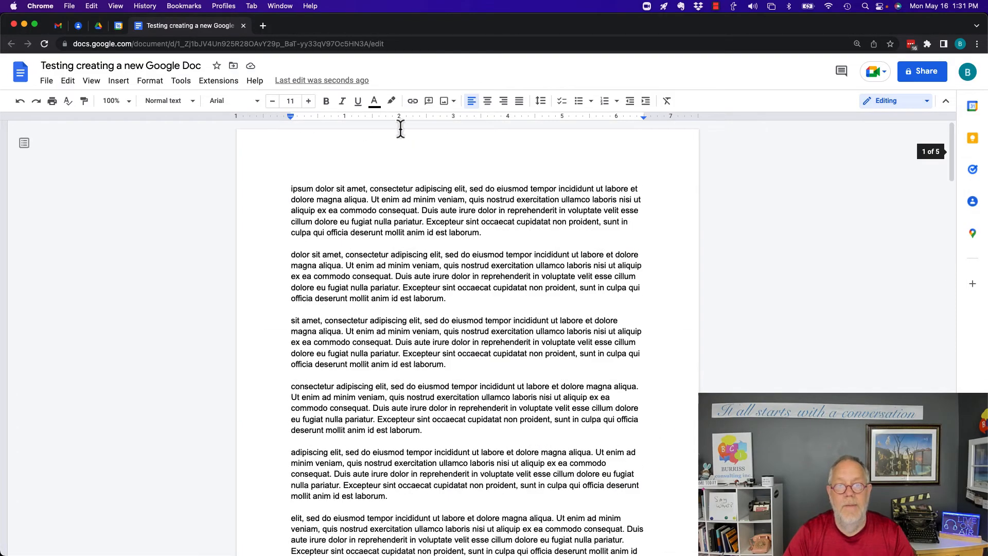
Step: Insert page numbers in the footer again, starting at 1 and shown on the first page, and inspect the footers
scroll(415, 268, "down", 8)
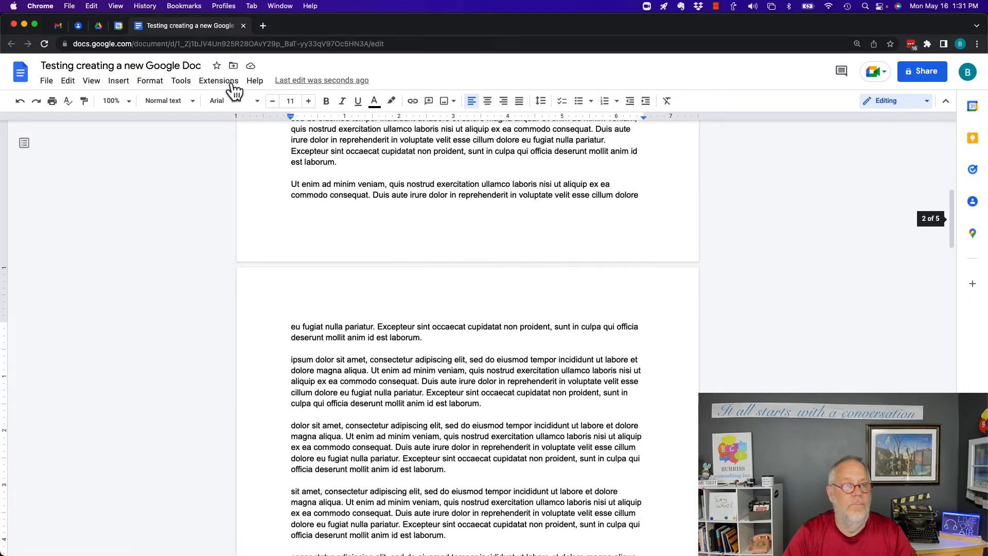
left_click(119, 82)
mouse_move(158, 367)
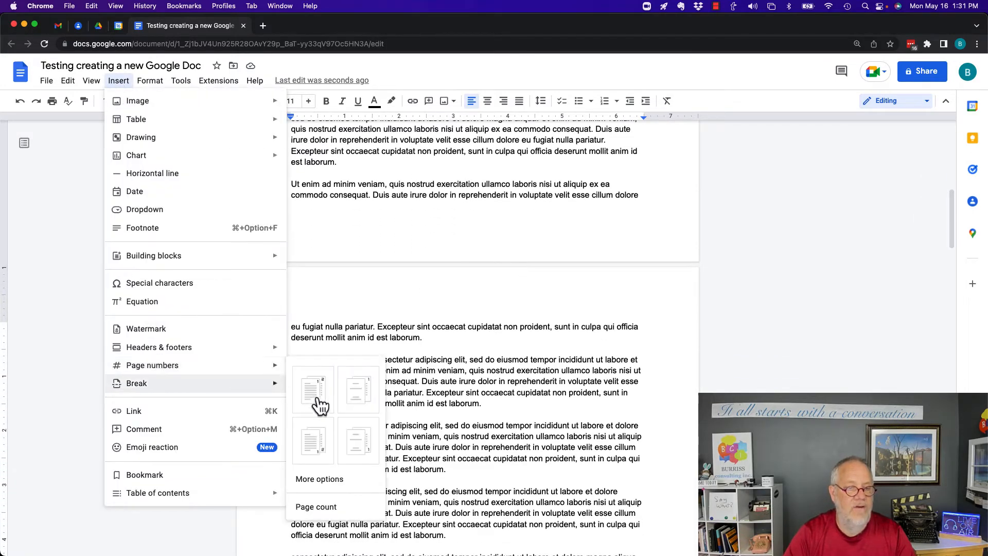
left_click(317, 479)
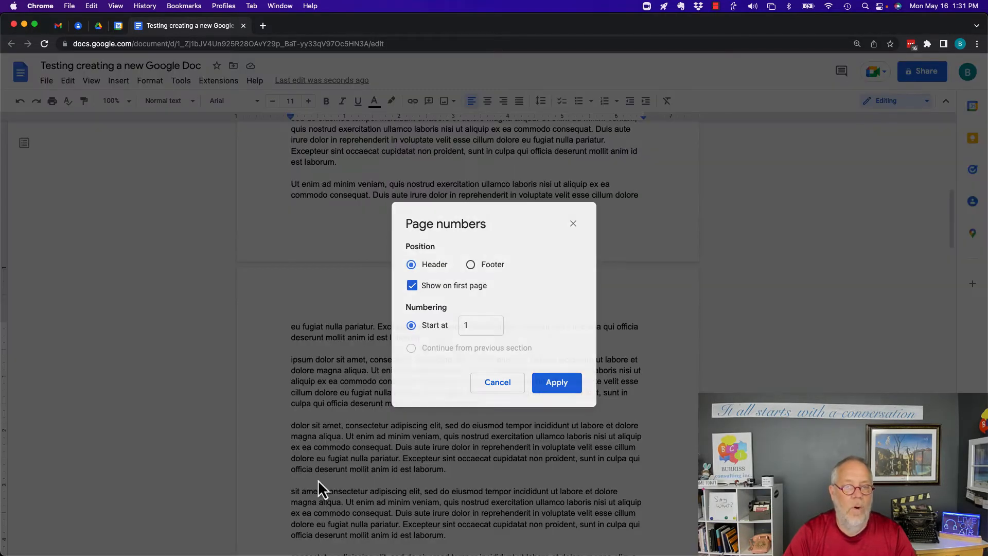
left_click(470, 265)
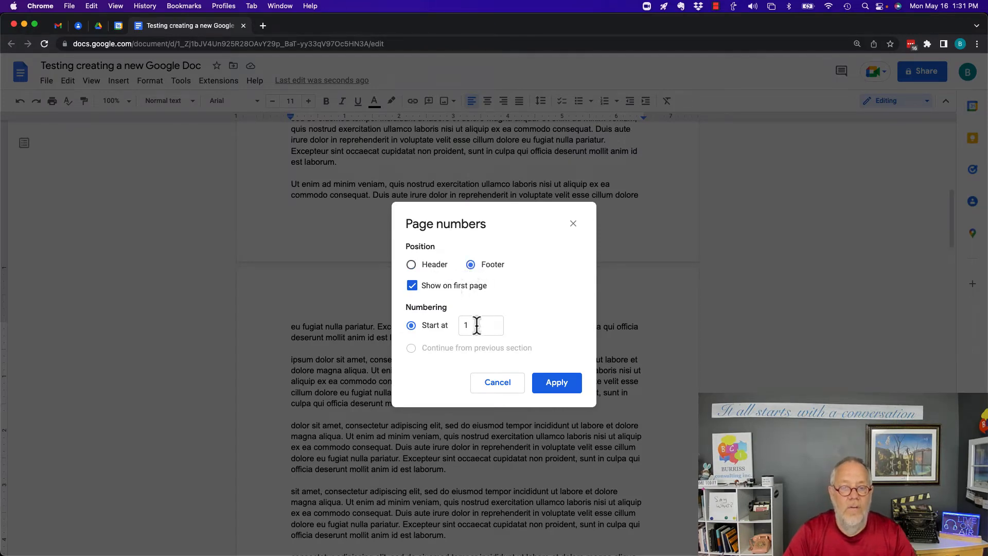
left_click(558, 392)
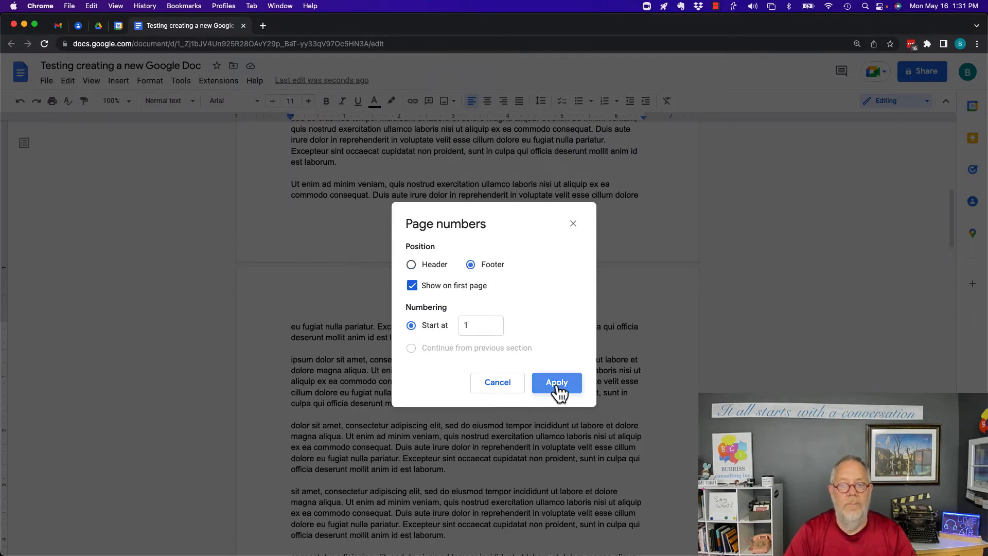
scroll(503, 330, "down", 5)
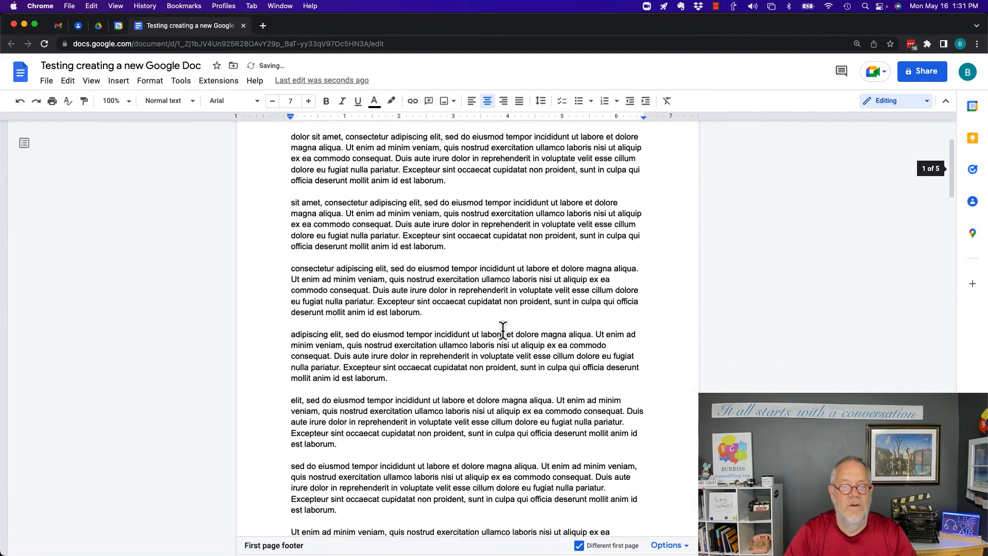
left_click(638, 392)
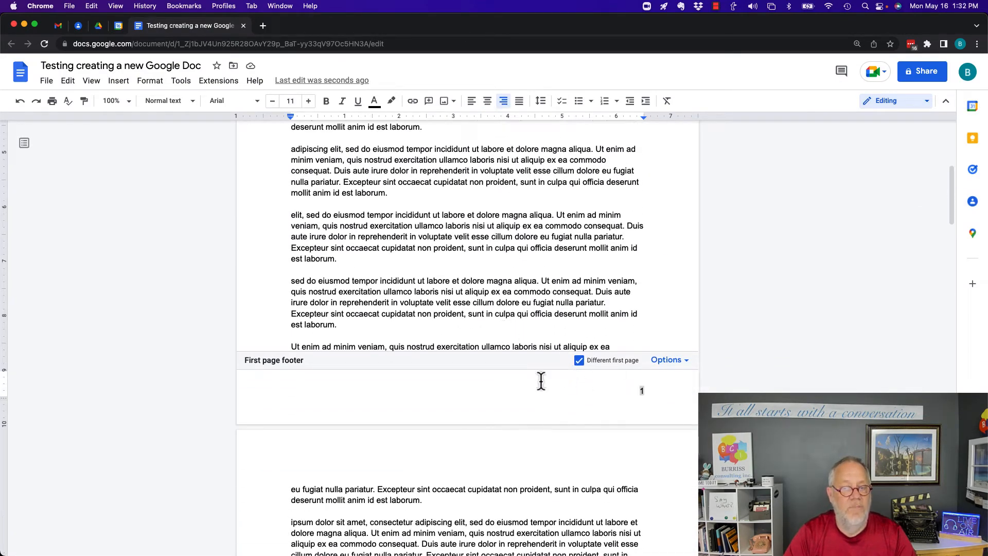
scroll(540, 379, "down", 10)
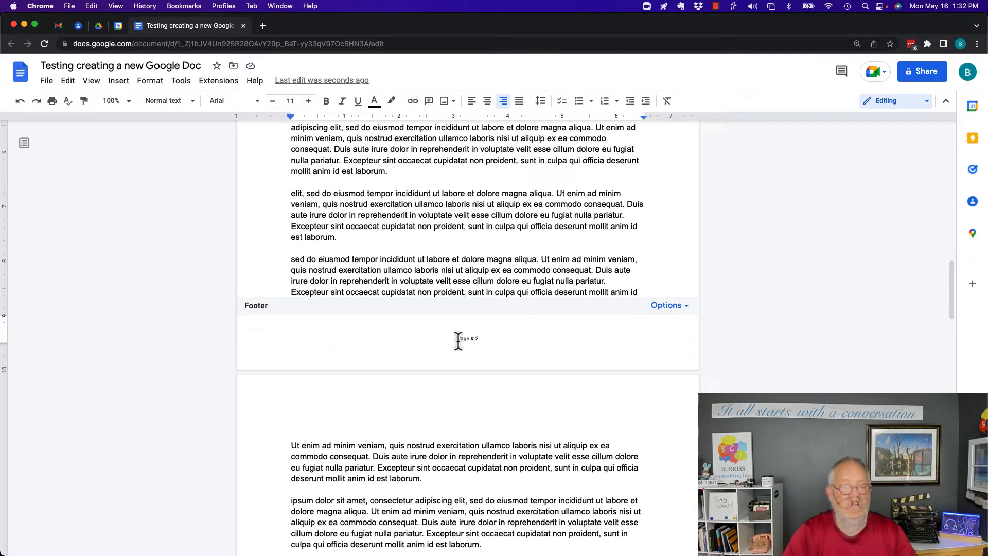
Step: Turn off the different first page option in the first page's footer and compare the footers on pages 1 and 2
scroll(569, 337, "up", 10)
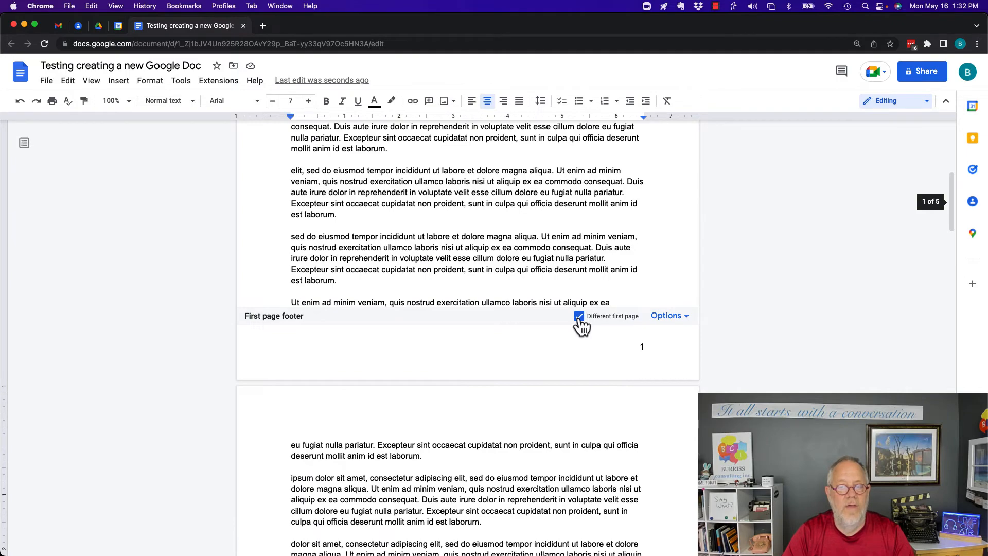
left_click(579, 317)
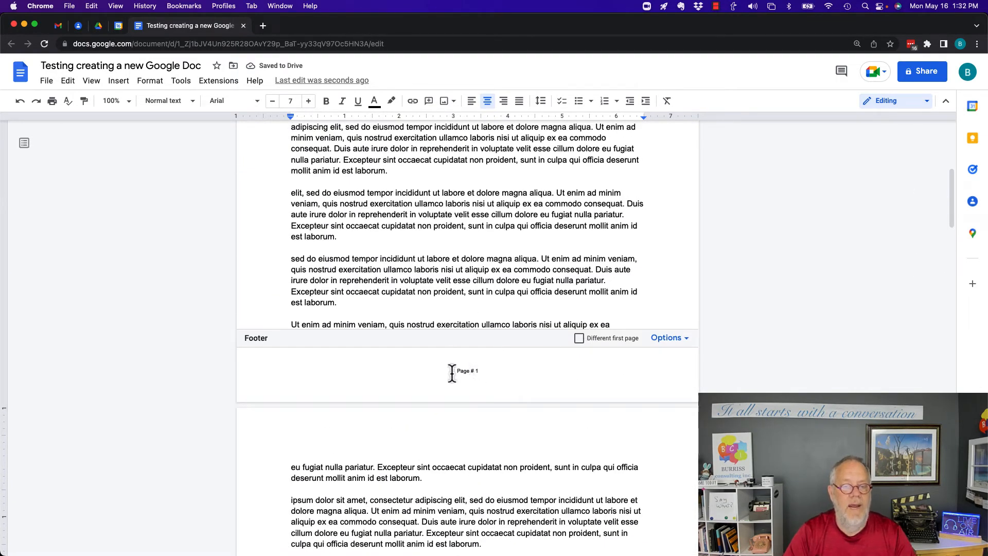
left_click_drag(452, 372, 489, 373)
scroll(490, 373, "down", 10)
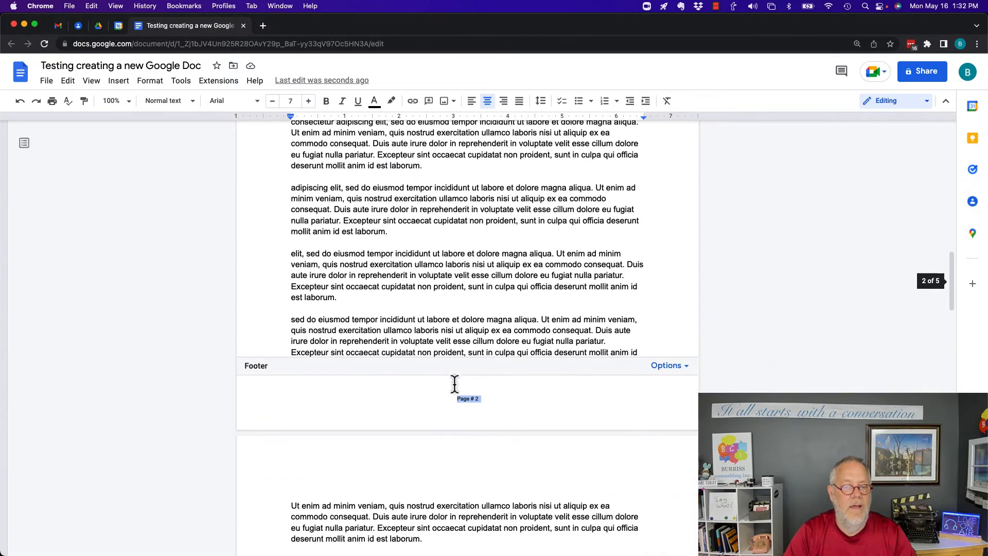
scroll(510, 308, "up", 10)
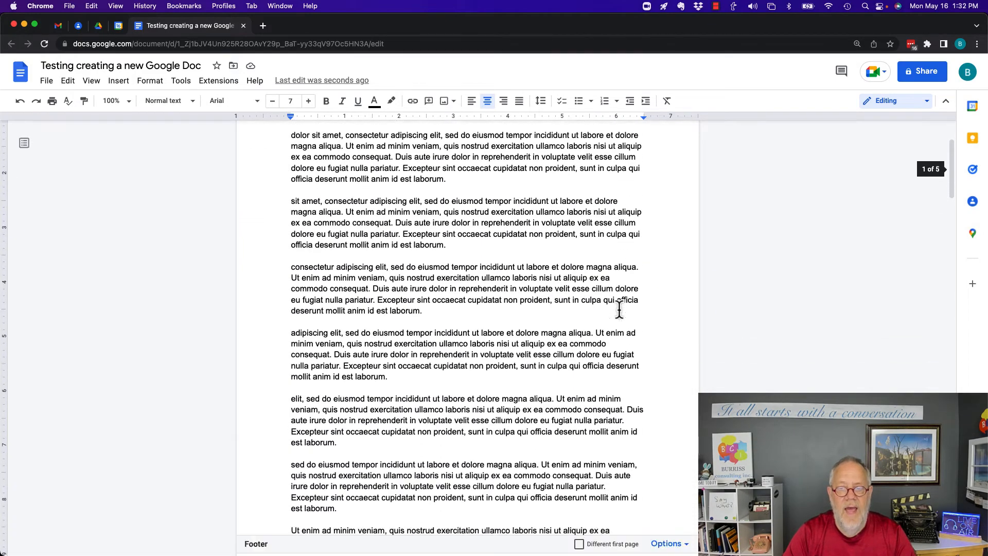
scroll(619, 309, "down", 3)
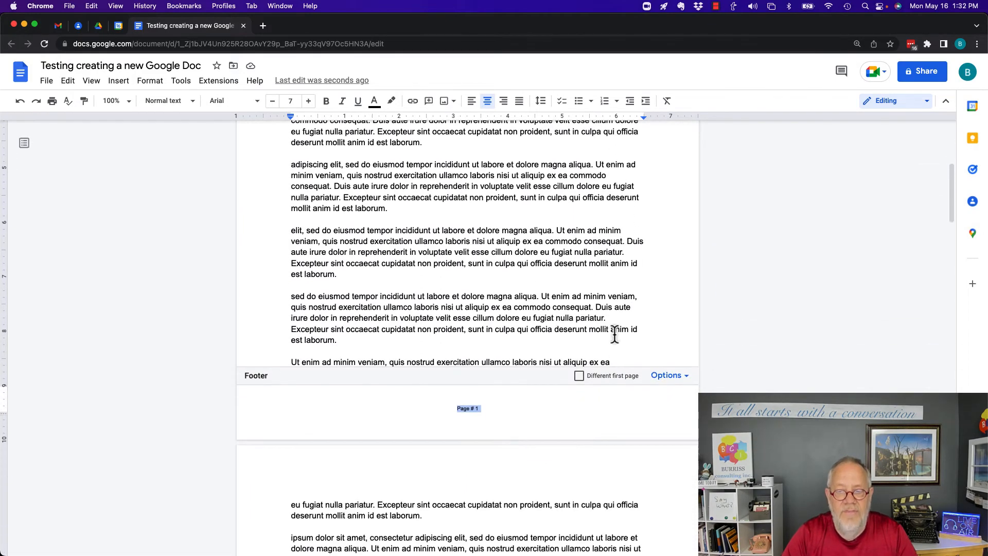
Step: Review the footer options and the page number insertion layouts without applying any, returning to the body text
left_click(684, 379)
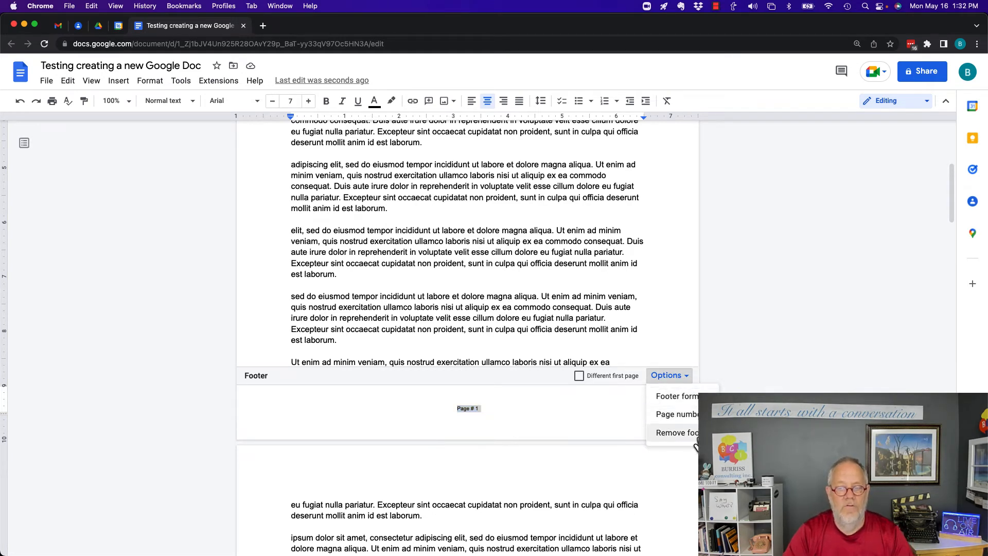
left_click(495, 296)
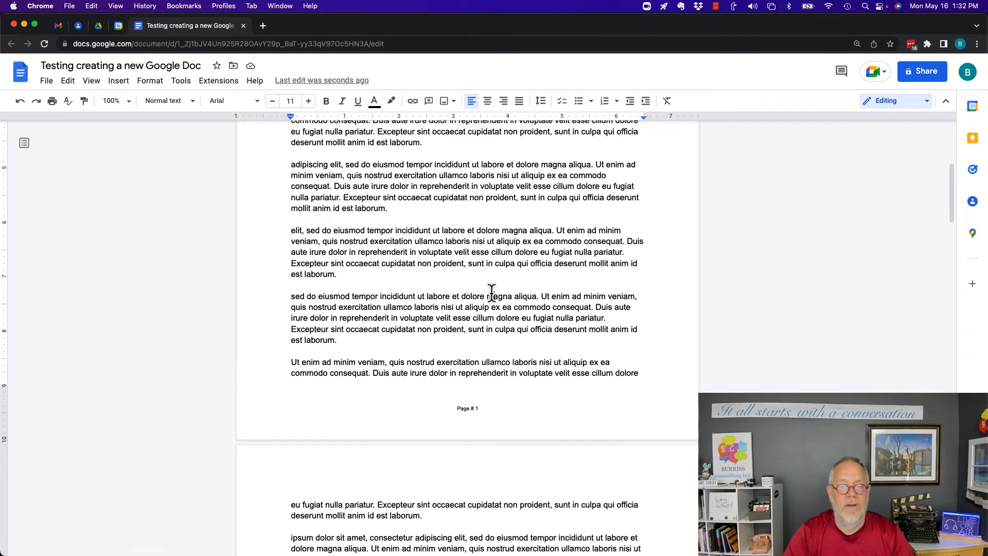
left_click(120, 82)
mouse_move(186, 368)
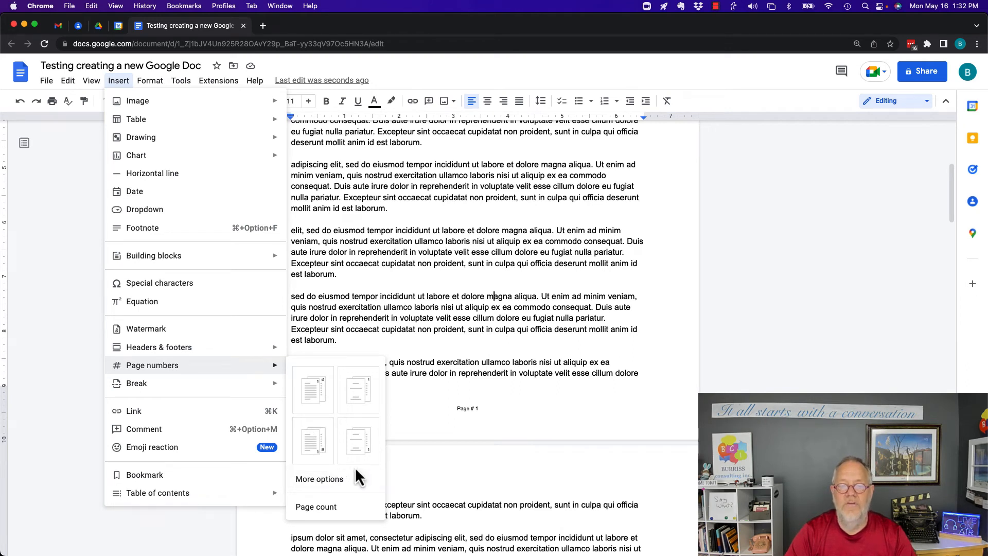
left_click(442, 350)
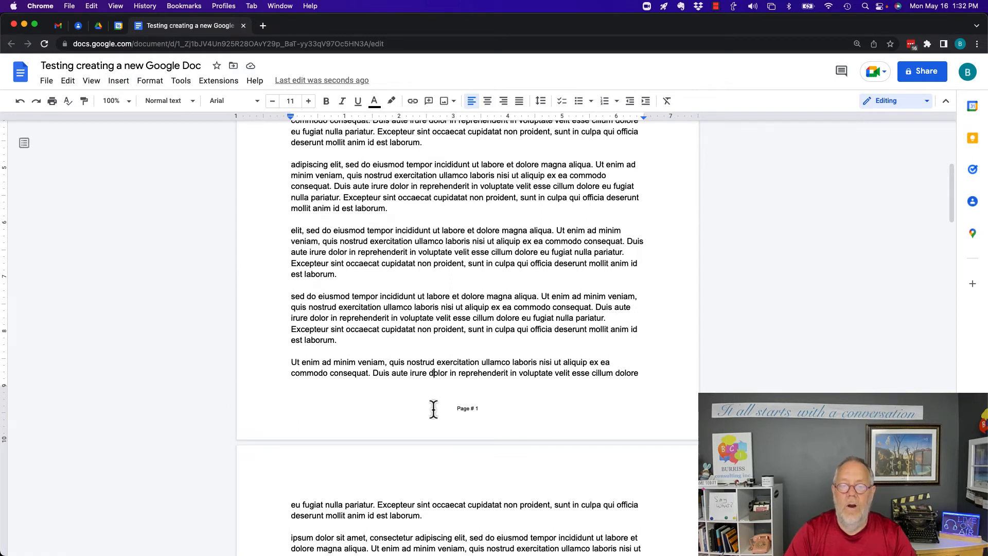
Step: Review the options of the first page's footer again and select its "Page #" text
left_click(433, 409)
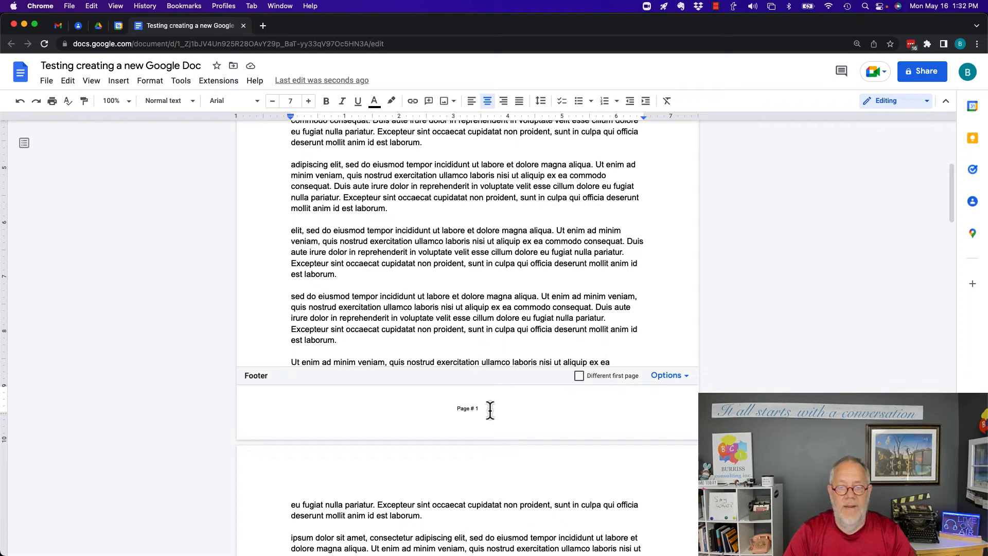
left_click(665, 377)
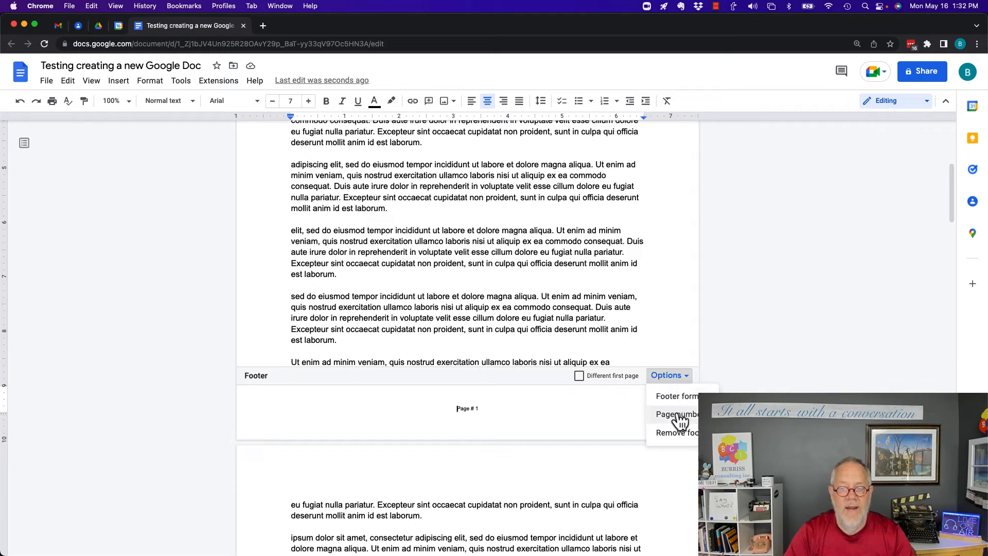
left_click(447, 411)
left_click_drag(448, 410, 478, 410)
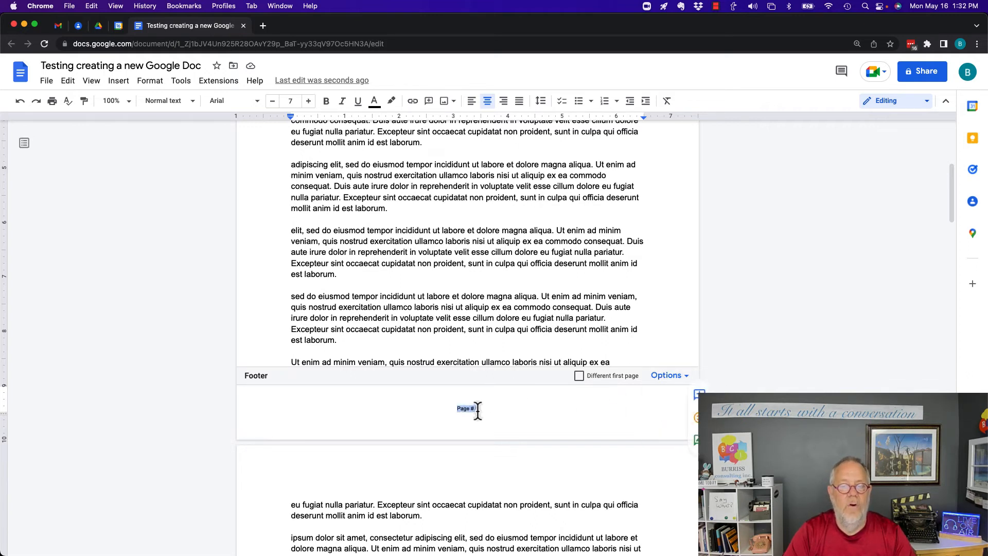